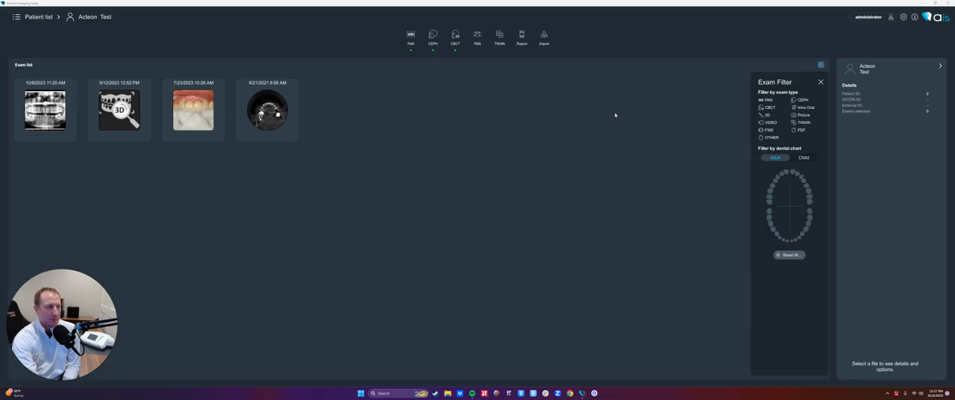
Step: Open the CBCT exam dated 6/21/2021 in the 3D viewer and save the project as "Test Project"
click(267, 110)
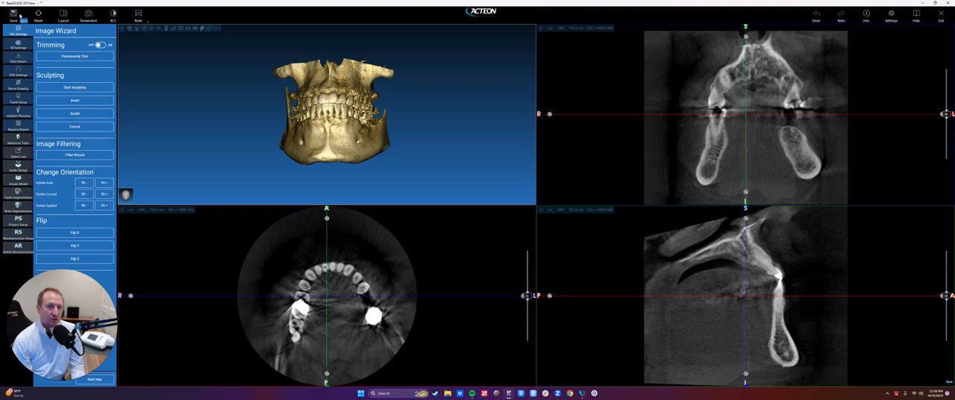
click(14, 15)
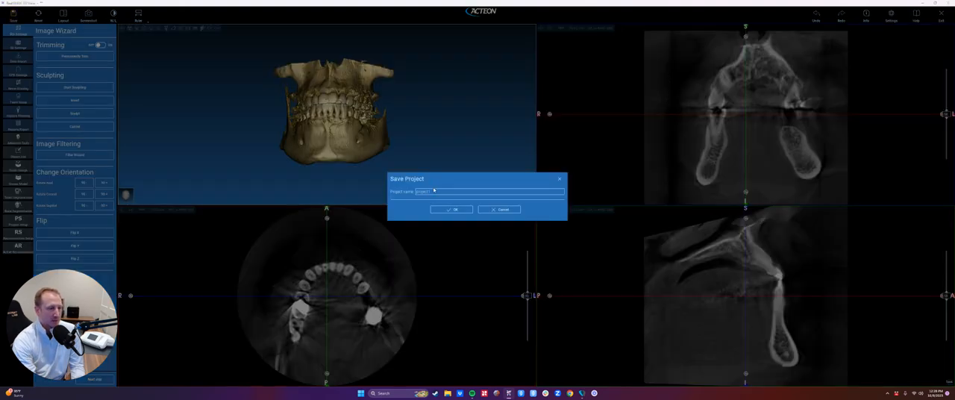
drag(432, 191, 396, 188)
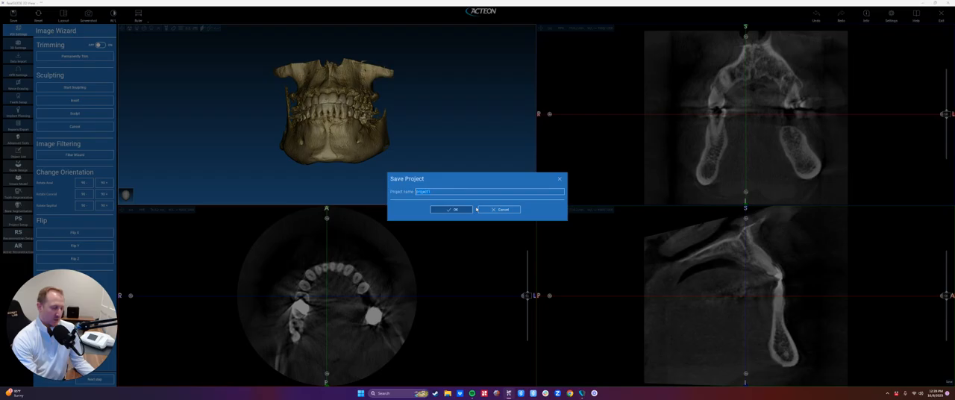
text(Test P)
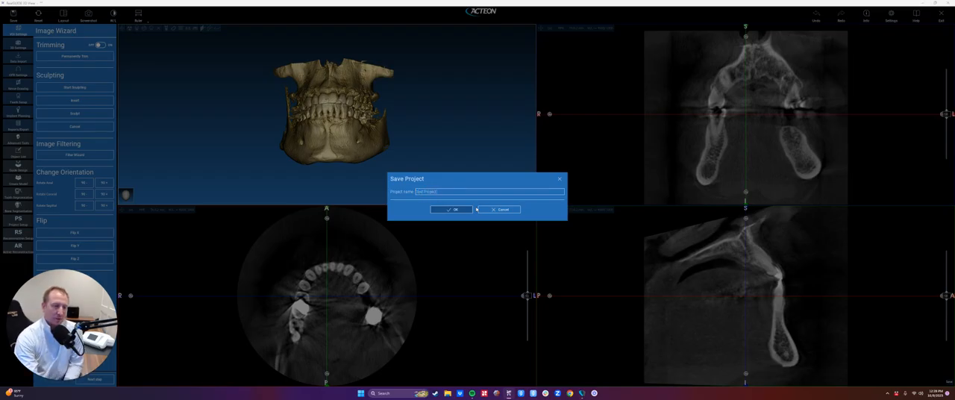
click(470, 210)
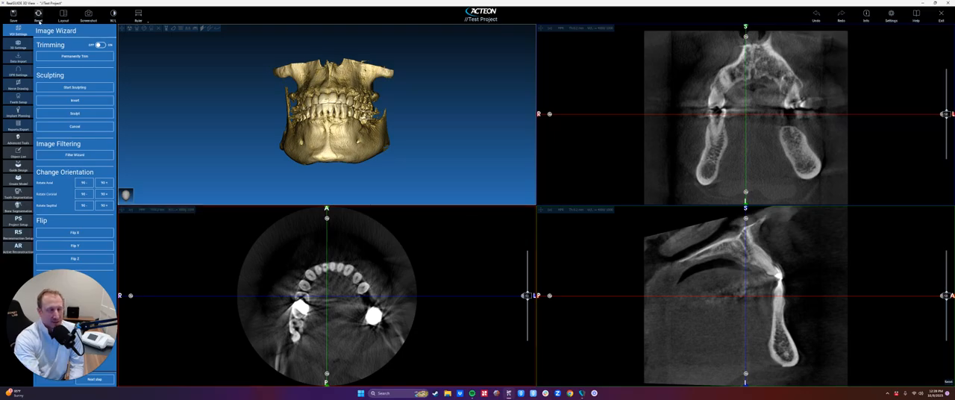
Step: Reset the slice views and reposition the crosshairs near the centre of the axial slice
click(38, 18)
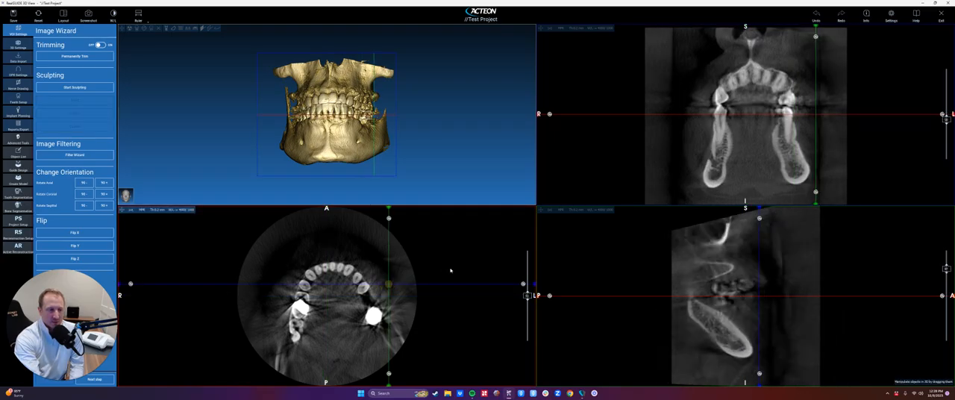
click(39, 17)
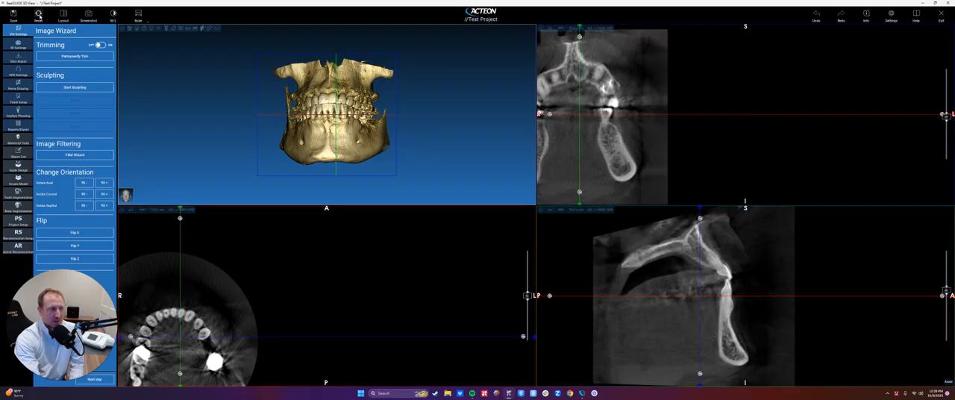
click(39, 15)
drag(326, 296, 322, 298)
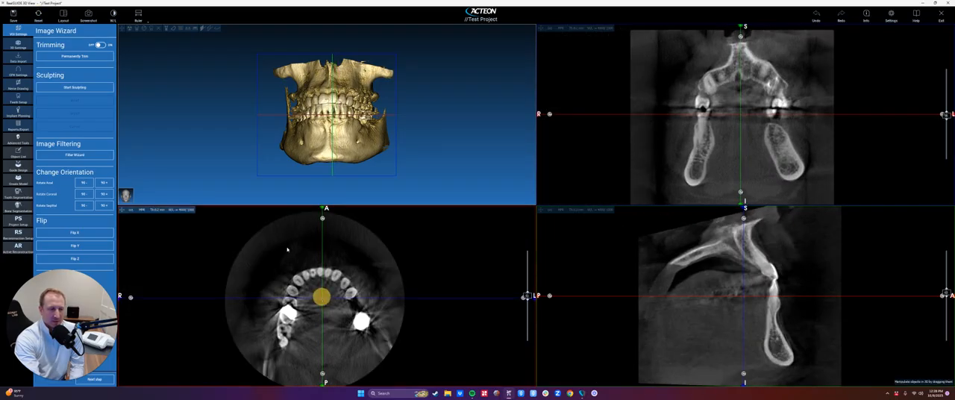
Step: Preview the MPR and Large 3D + MPR layouts, and keep the 3D + MPR layout
click(63, 17)
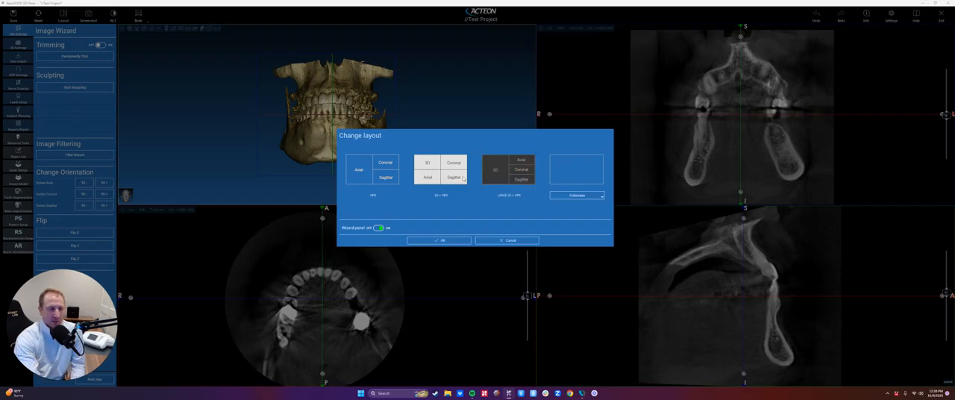
click(374, 168)
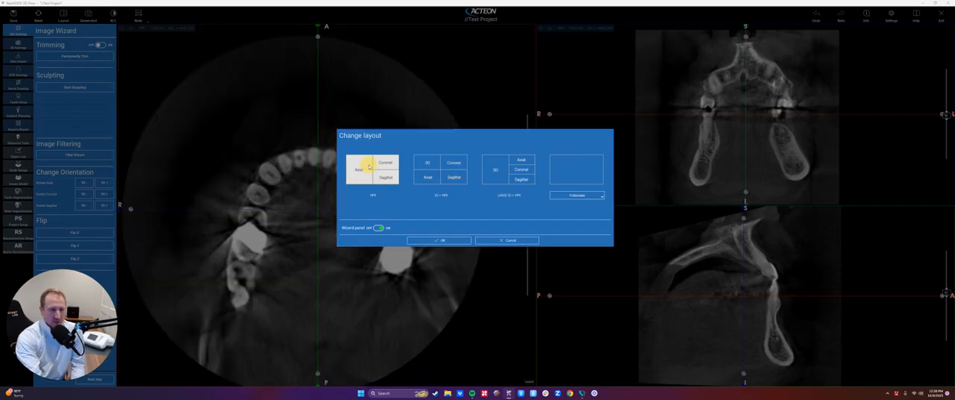
click(508, 169)
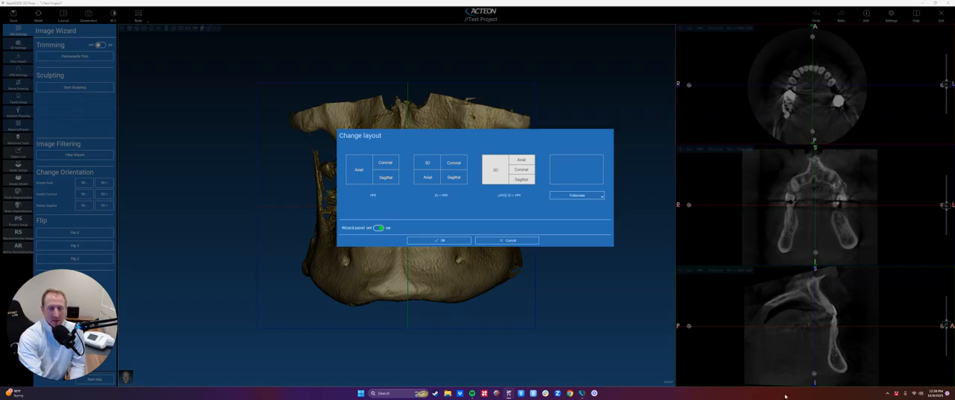
click(428, 176)
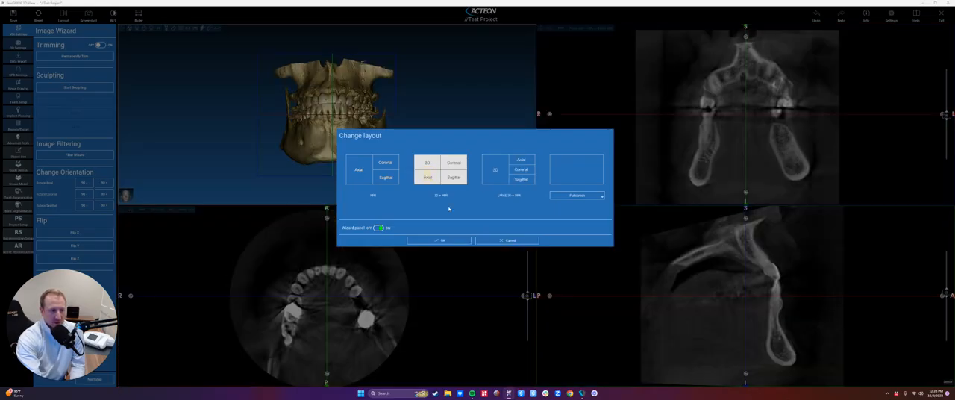
click(437, 240)
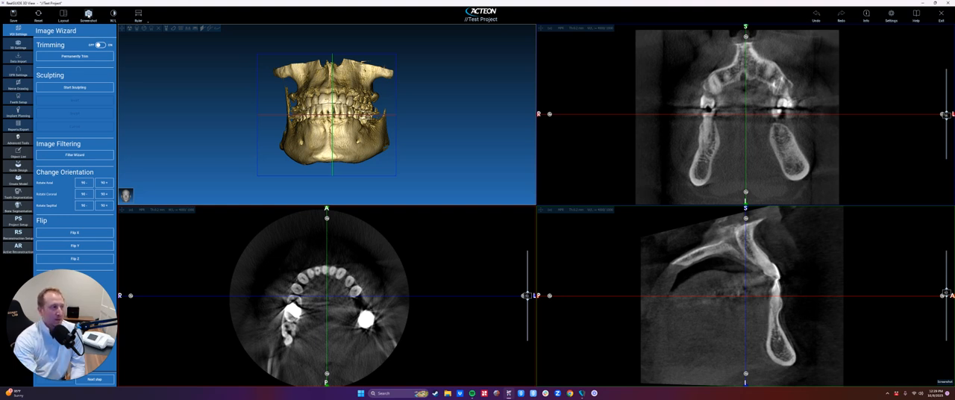
Step: Adjust the grayscale brightness and contrast of the slice views with the W/L tool
click(113, 15)
drag(344, 247, 271, 202)
click(113, 15)
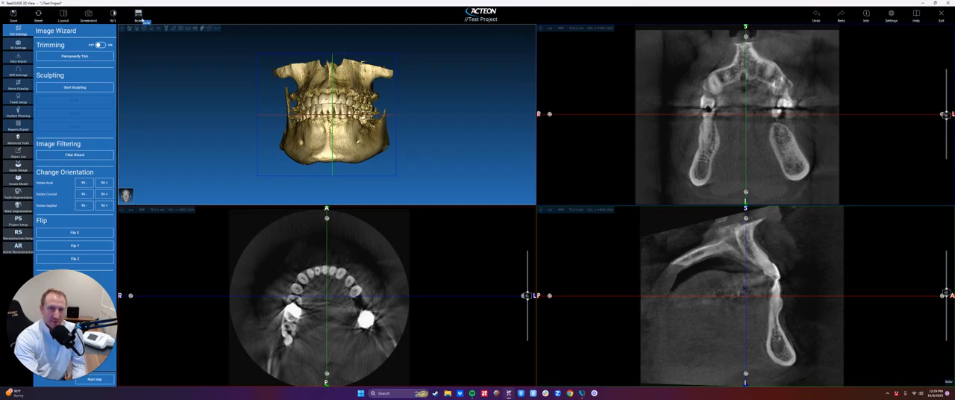
Step: Place a distance measurement across the front teeth in the axial view, with its label clear of the arch
click(138, 19)
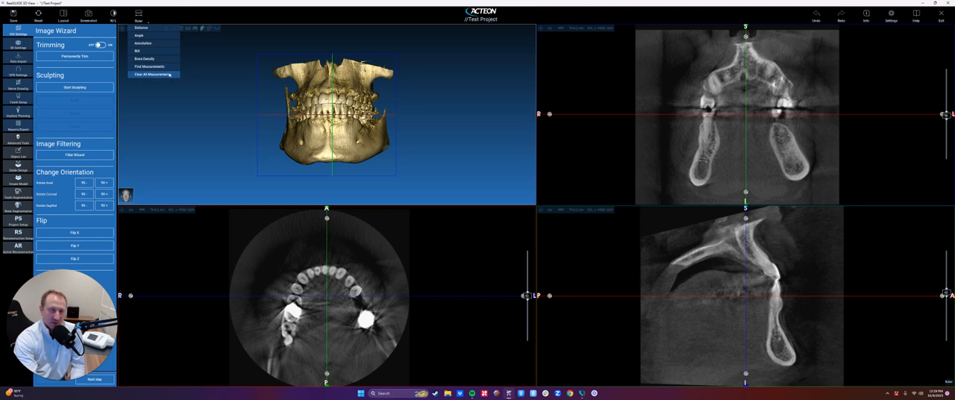
click(140, 28)
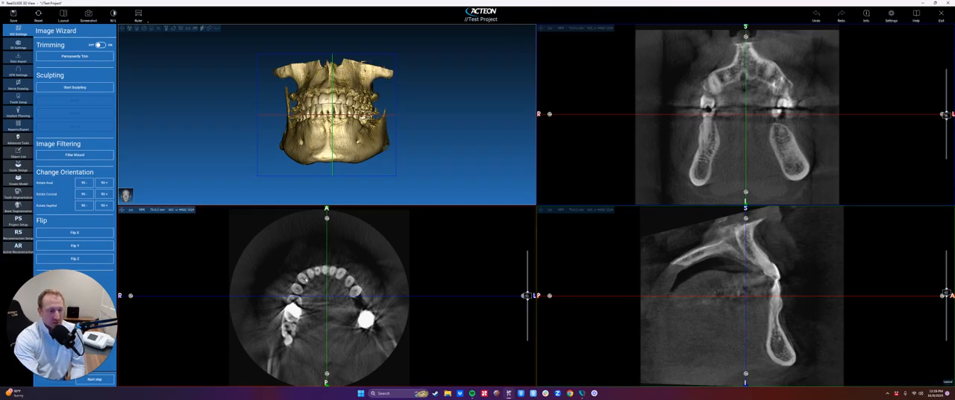
drag(300, 278, 342, 276)
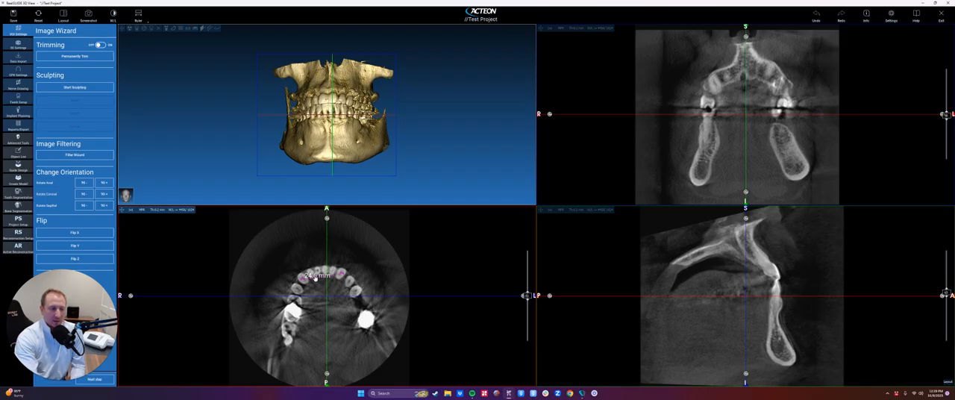
drag(315, 274, 244, 221)
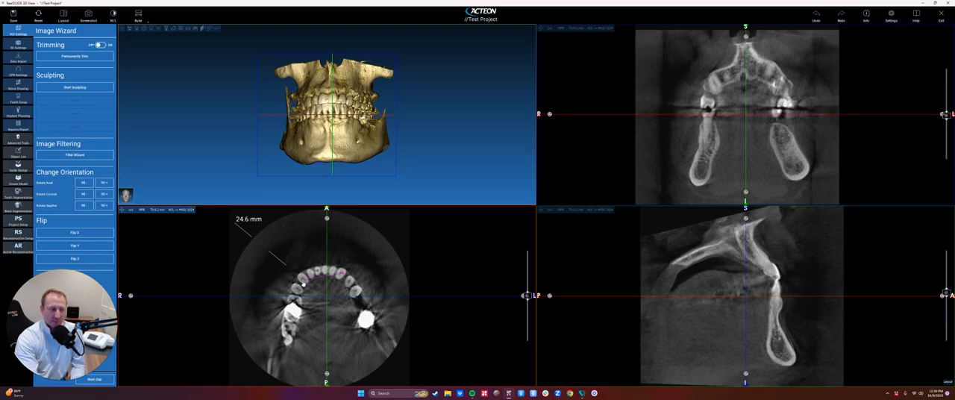
drag(302, 282, 342, 278)
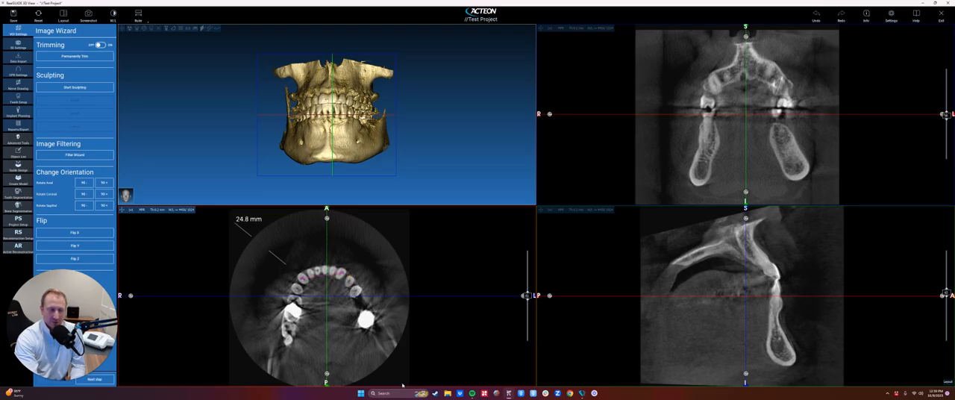
Step: Place an angle measurement along the upper incisor in the sagittal view and move its label off the anatomy
click(138, 14)
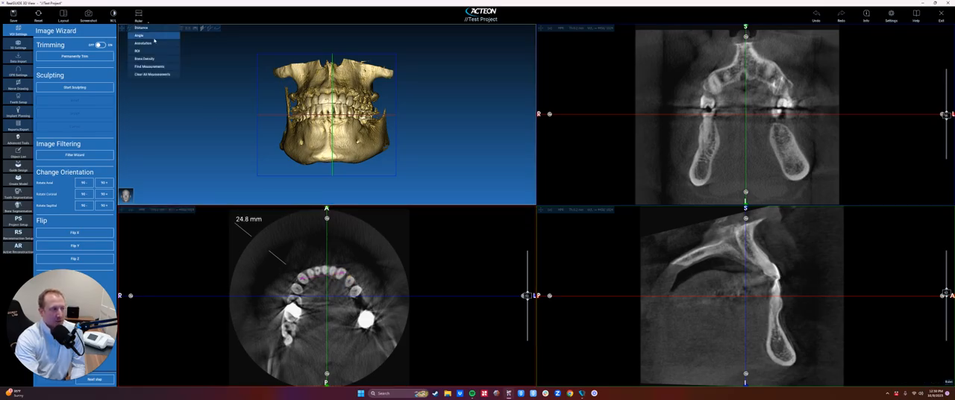
click(149, 35)
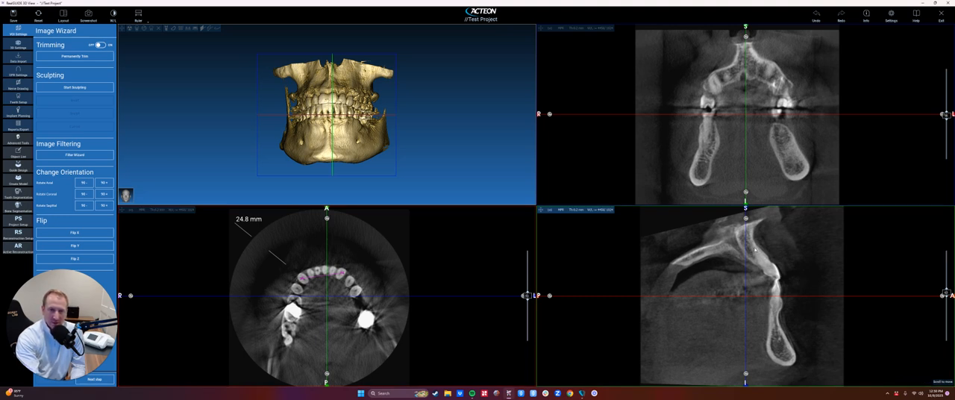
click(754, 249)
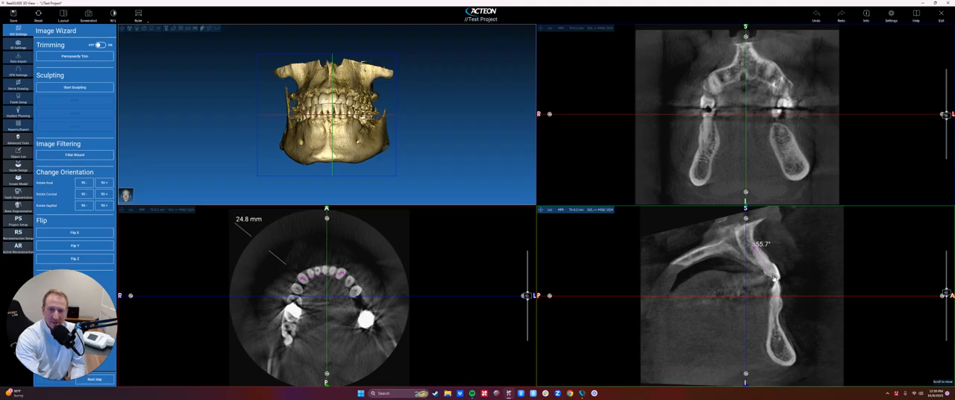
click(774, 280)
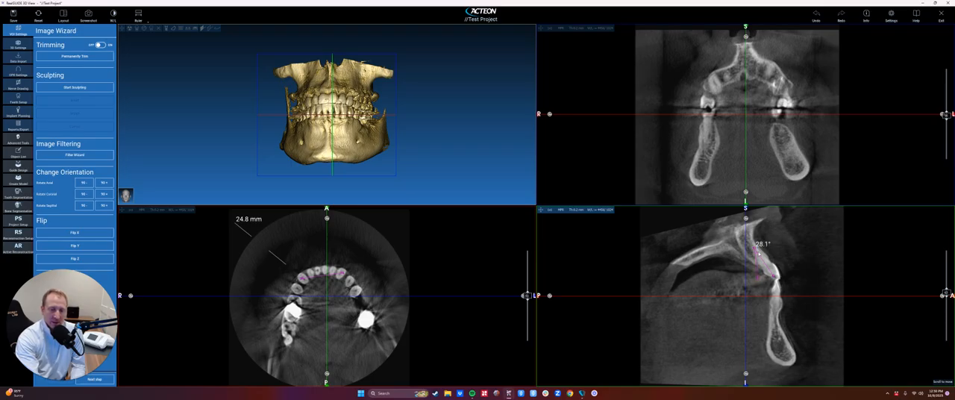
drag(761, 244, 785, 232)
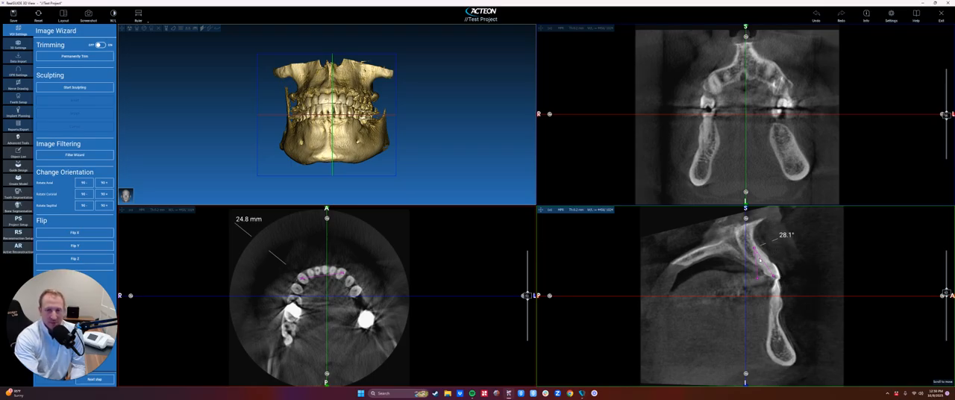
drag(787, 234, 789, 232)
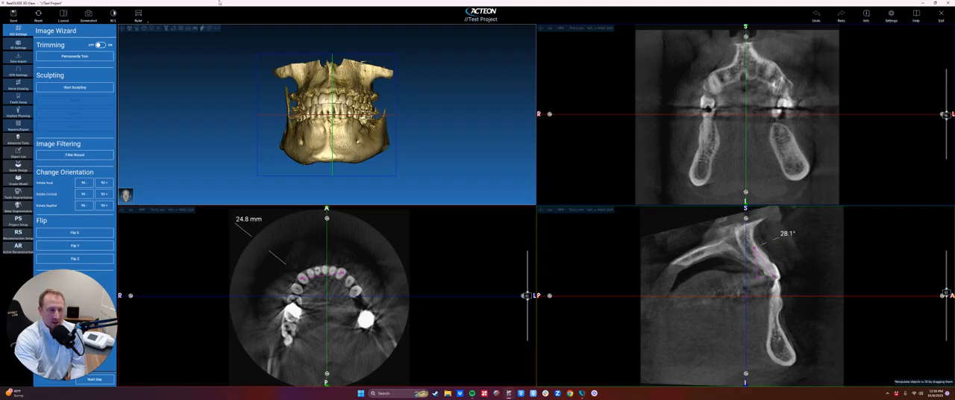
Step: Add an annotation reading "Lower Incisor" with an arrow at the lower front tooth in the sagittal view
click(138, 15)
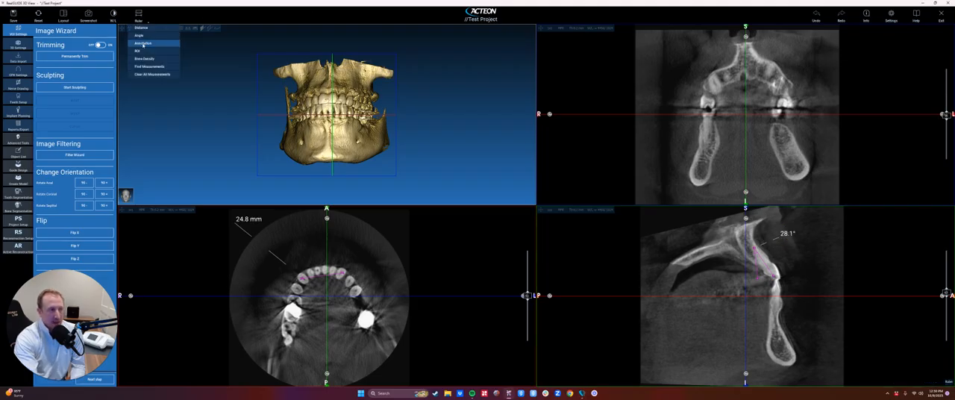
click(143, 43)
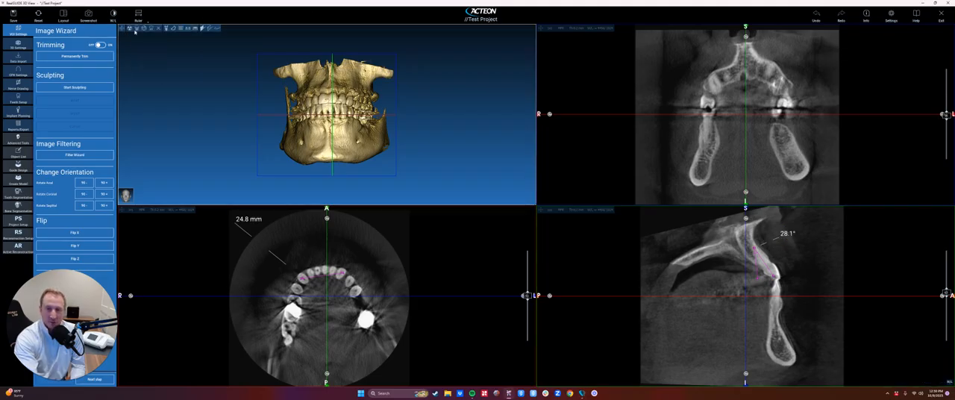
click(790, 293)
click(871, 257)
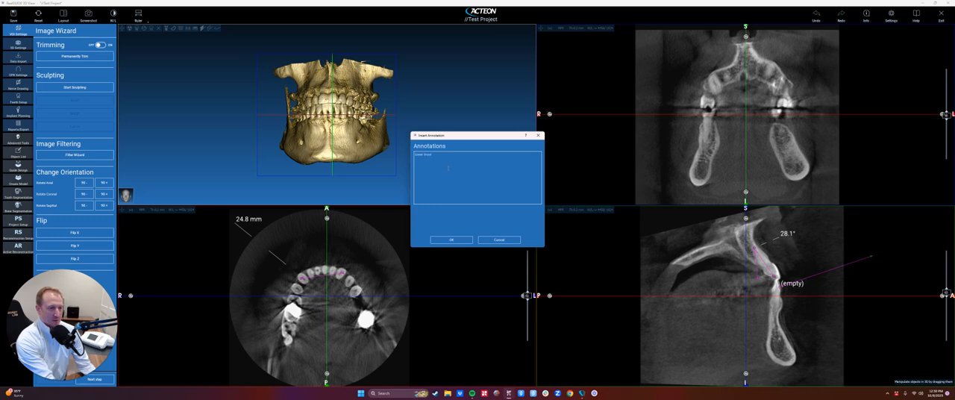
text(Lower Incisor)
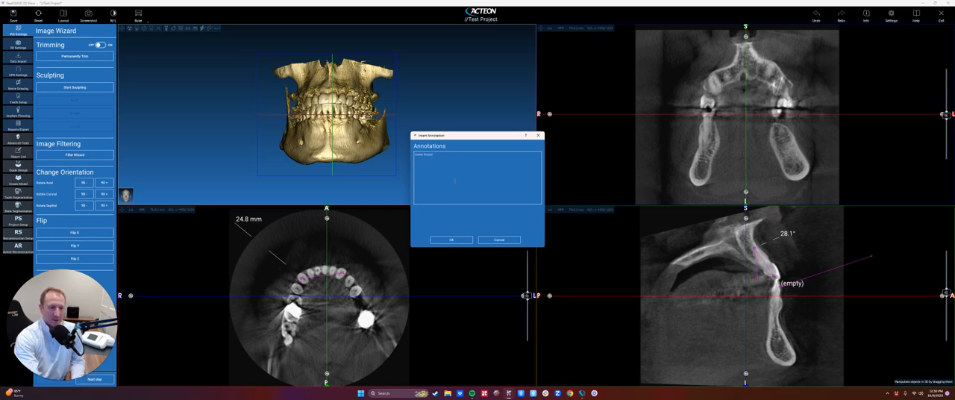
text(isor)
click(450, 239)
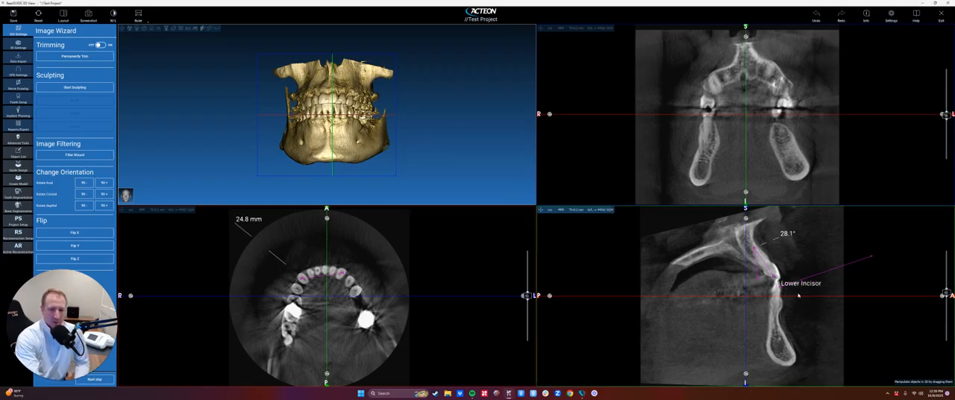
Step: Move the "Lower Incisor" label outside the anatomy and adjust its arrow to run between the label and the tooth
drag(812, 288, 827, 304)
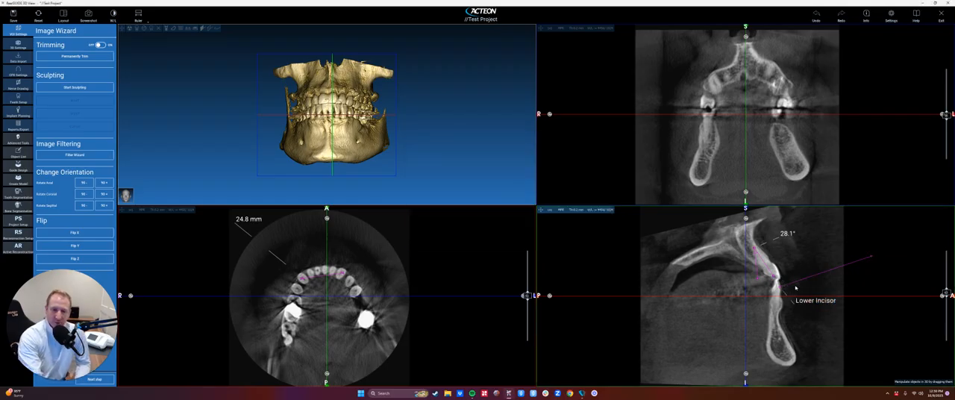
click(884, 242)
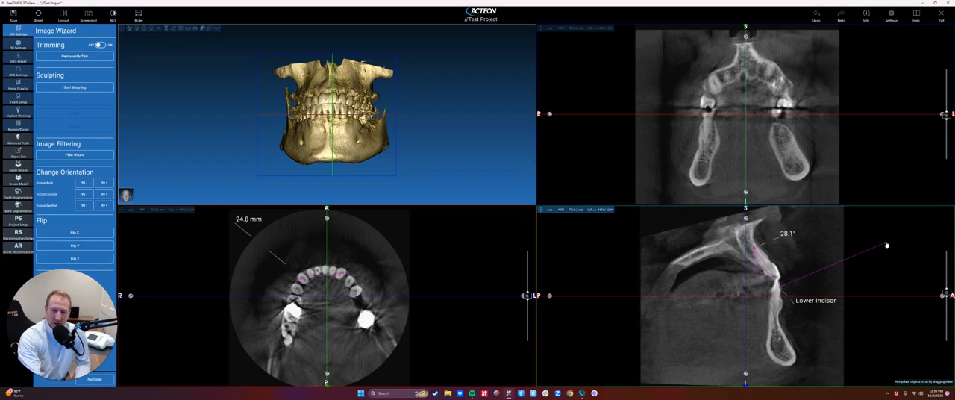
drag(815, 302, 882, 277)
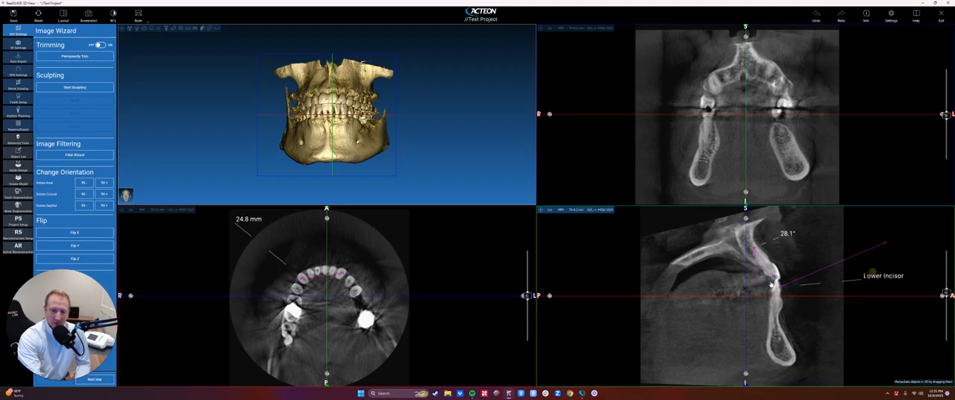
drag(782, 289, 859, 275)
drag(885, 246, 781, 288)
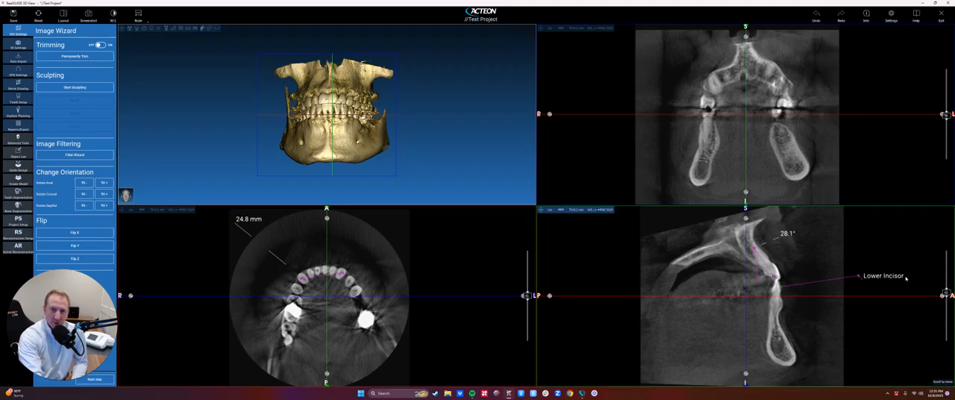
Step: Draw a closed ROI polygon around the lower front jaw in the sagittal view and move its statistics label outside the anatomy
click(139, 15)
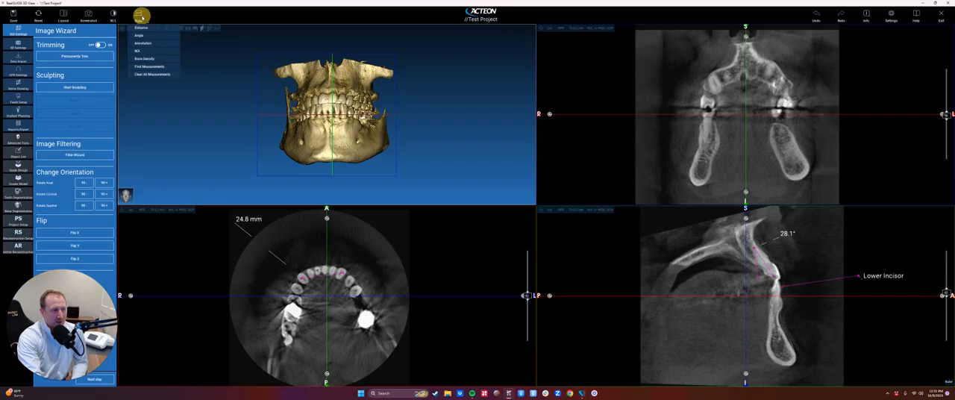
click(137, 50)
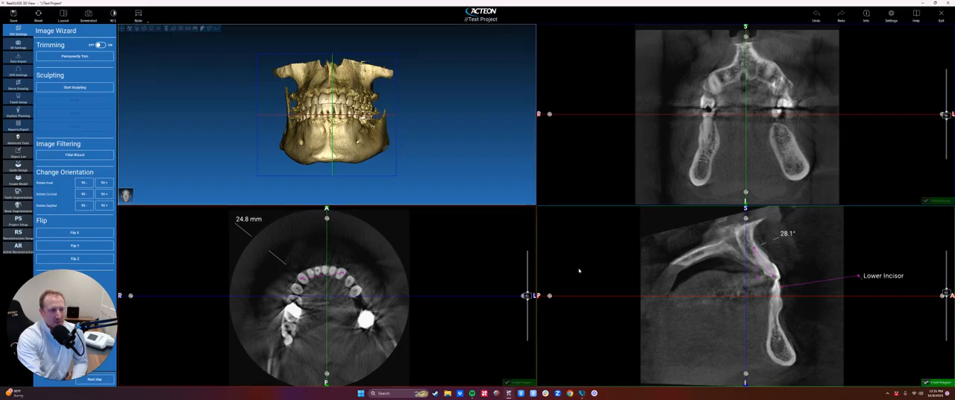
click(768, 299)
click(750, 331)
click(778, 352)
click(818, 341)
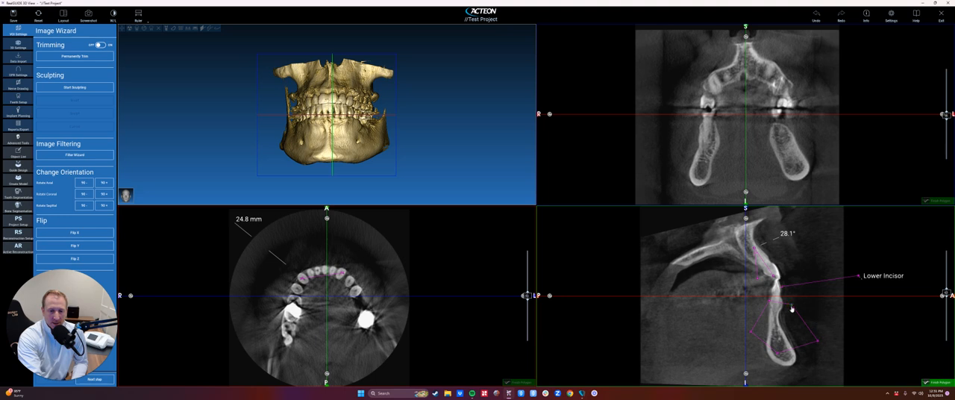
click(782, 303)
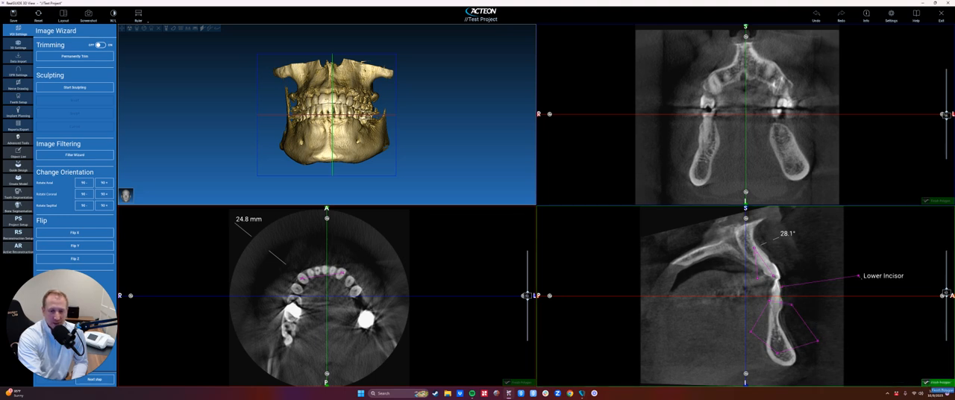
click(930, 382)
drag(768, 285, 850, 251)
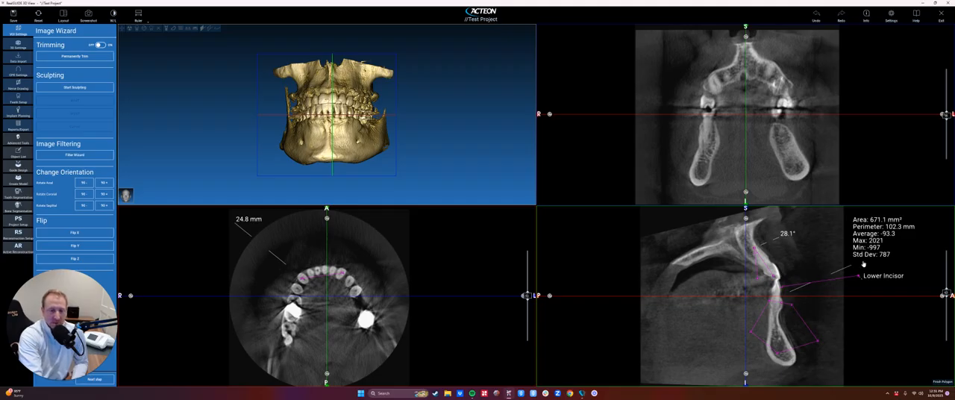
Step: Probe the bone density inside the lower front jaw in the sagittal view
click(138, 15)
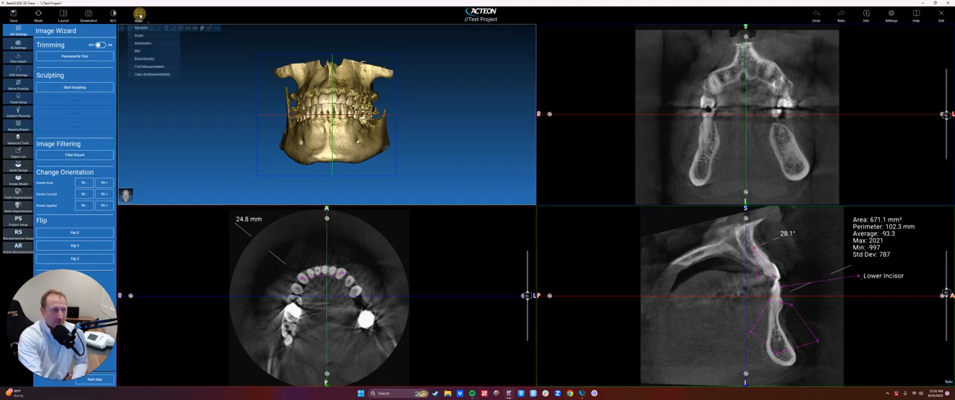
click(145, 58)
click(773, 326)
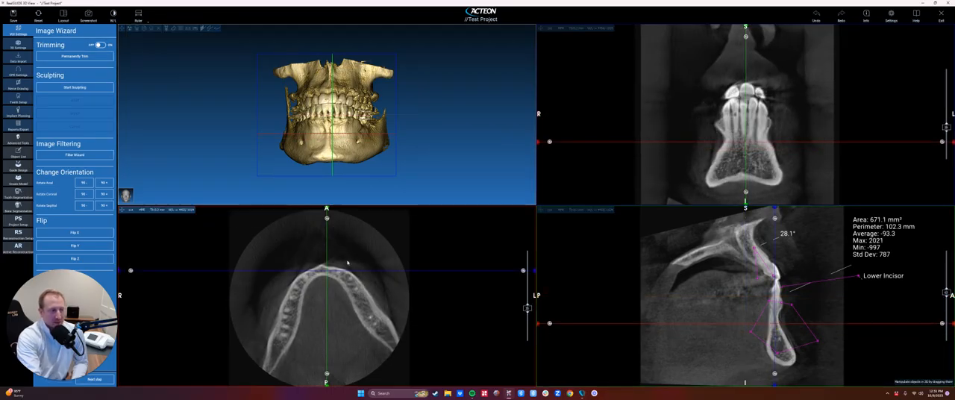
Step: Use Find Measurements to bring the views to Distance 1
click(139, 15)
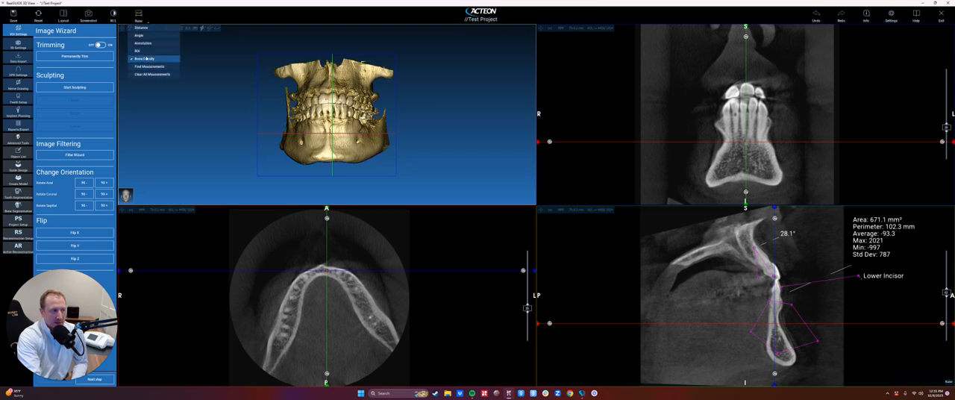
mouse_move(142, 67)
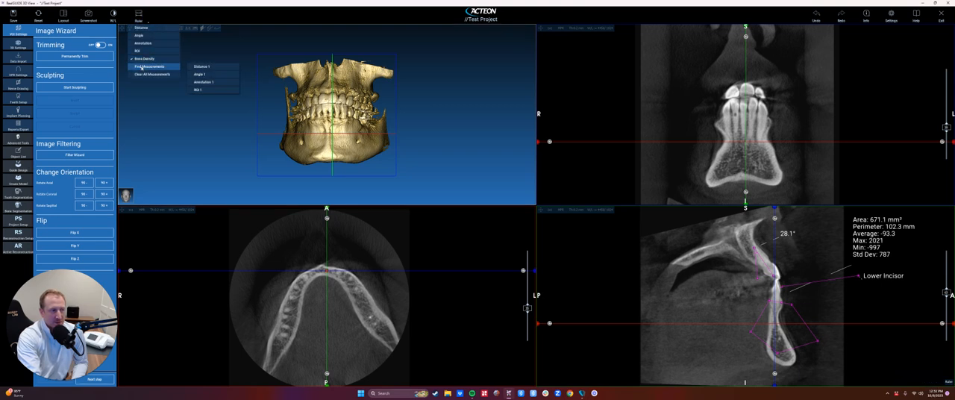
click(211, 68)
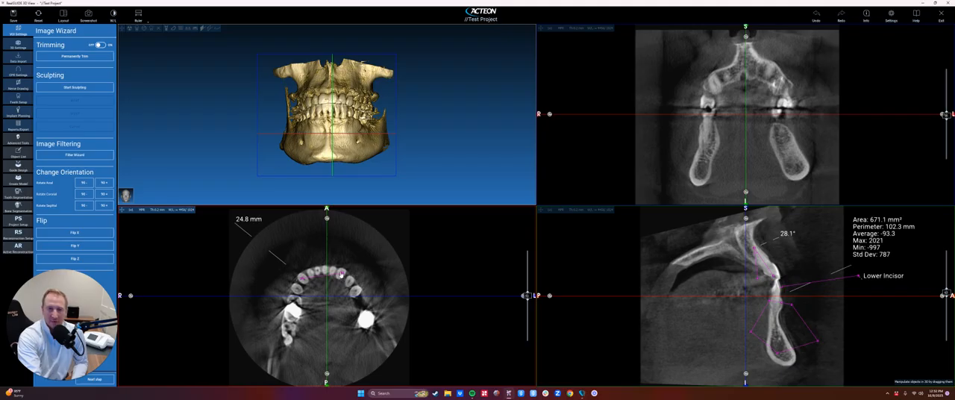
Step: Navigate the slices and crosshairs to a different part of the lower jaw, and return to Distance 1 with Find Measurements
scroll(362, 304, up, 2)
scroll(362, 305, up, 3)
drag(665, 318, 730, 296)
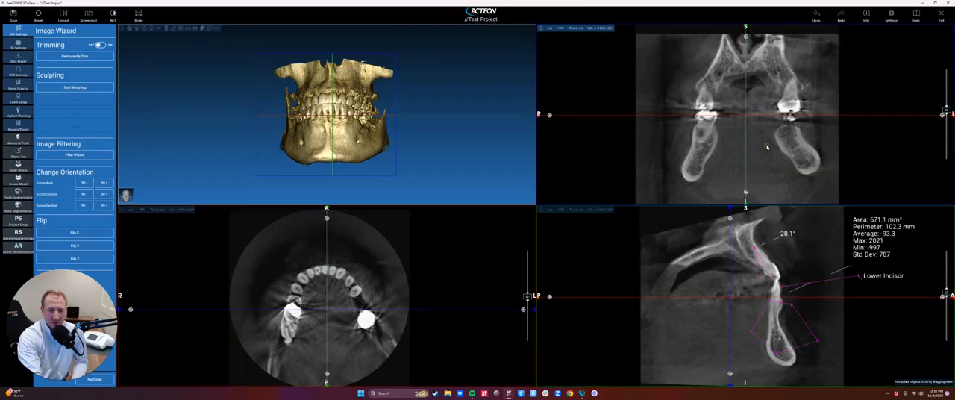
drag(766, 147, 778, 144)
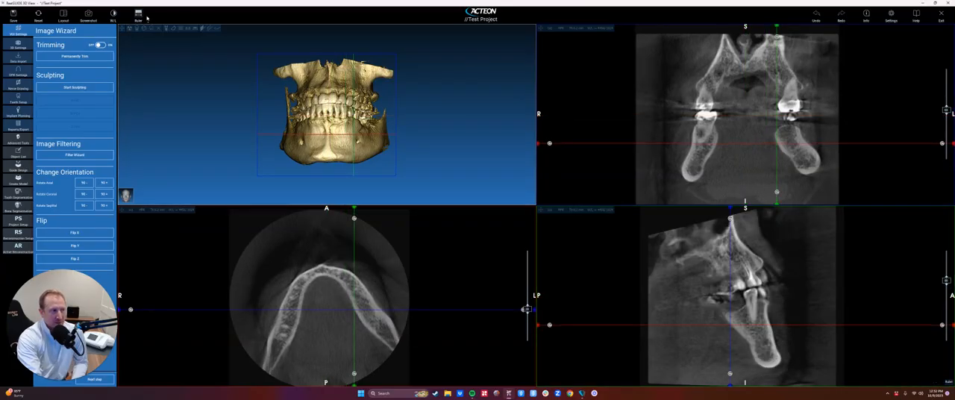
click(142, 16)
mouse_move(168, 66)
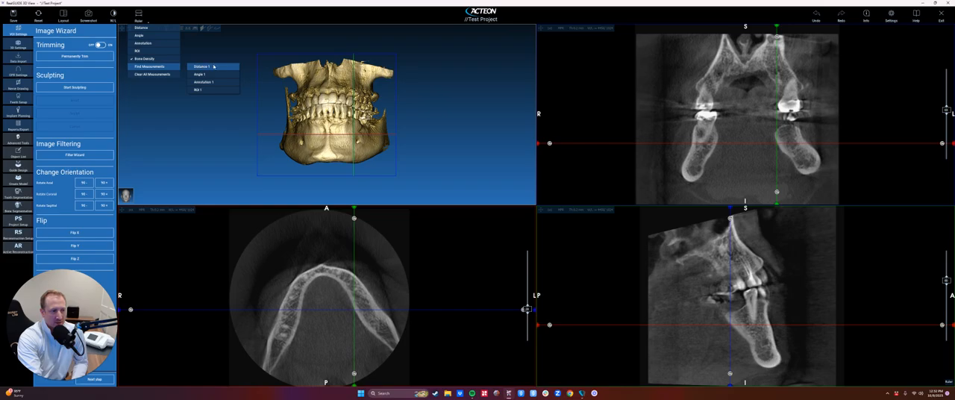
click(213, 66)
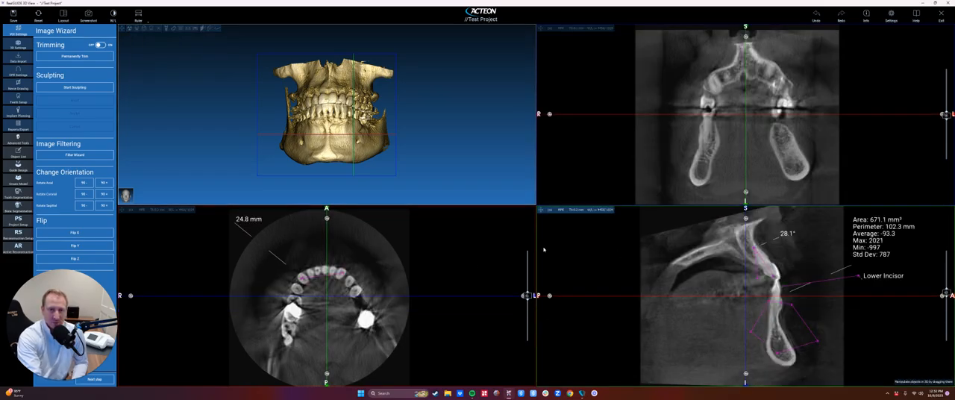
Step: Clear all measurements and annotations from the project
click(140, 17)
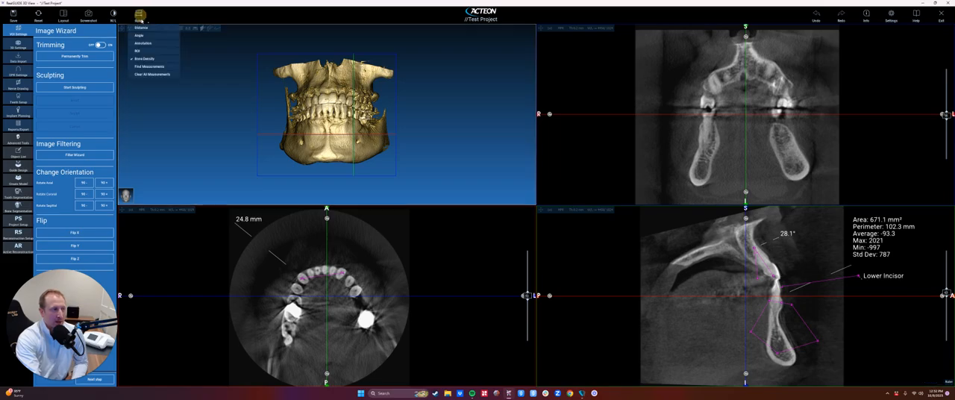
click(146, 74)
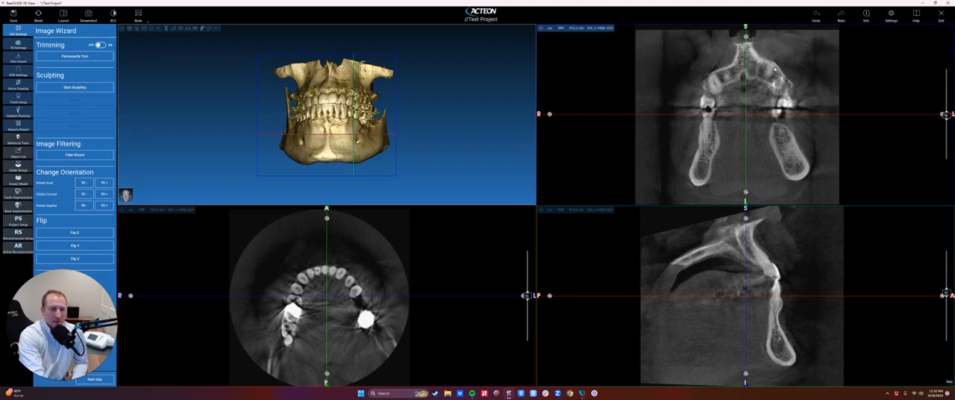
Step: Open the program settings and review the General, Implants and 3D Settings options
click(890, 16)
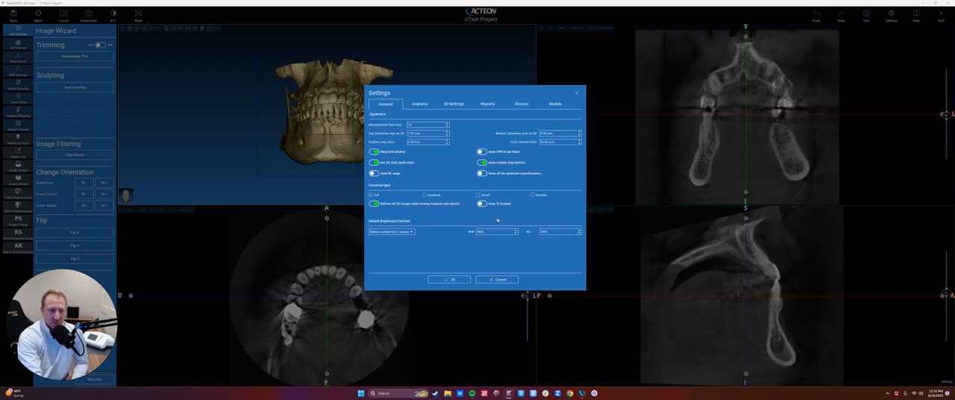
click(415, 105)
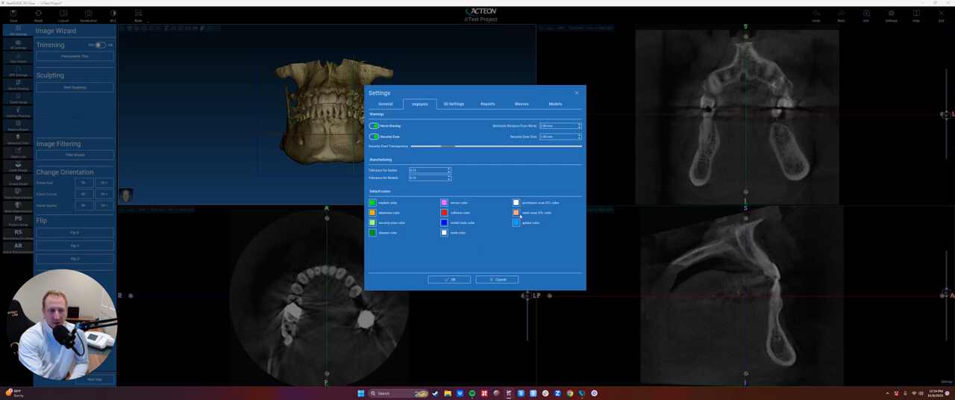
click(446, 104)
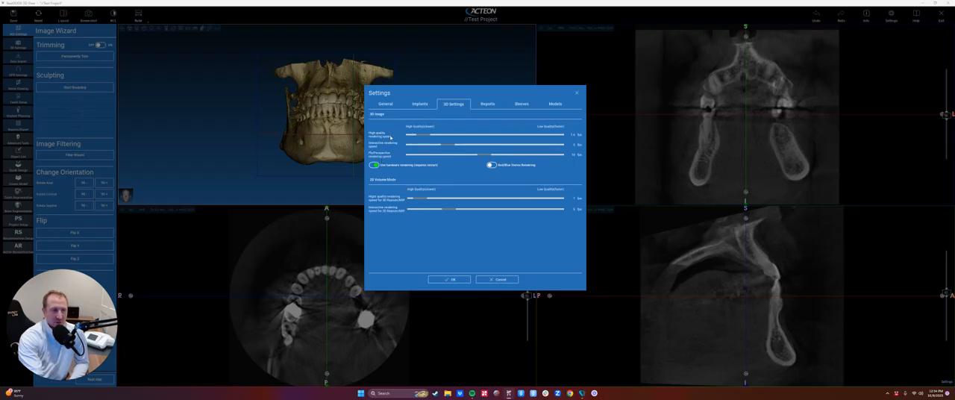
Step: Replace the default patient name in the report settings with the placeholder "Patient Name"
click(490, 105)
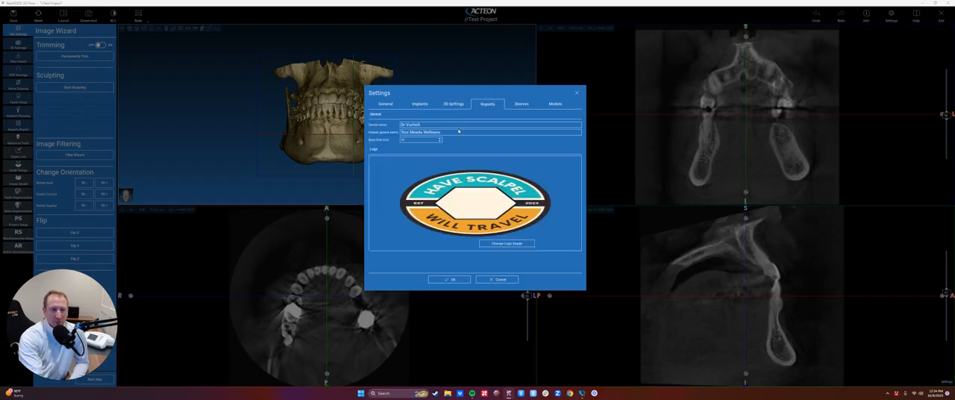
drag(401, 132, 446, 132)
key(BackSpace)
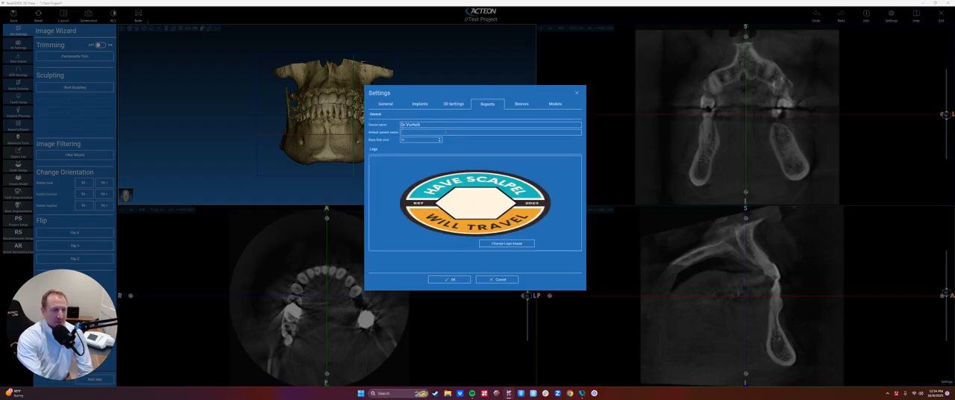
text(Patient Name)
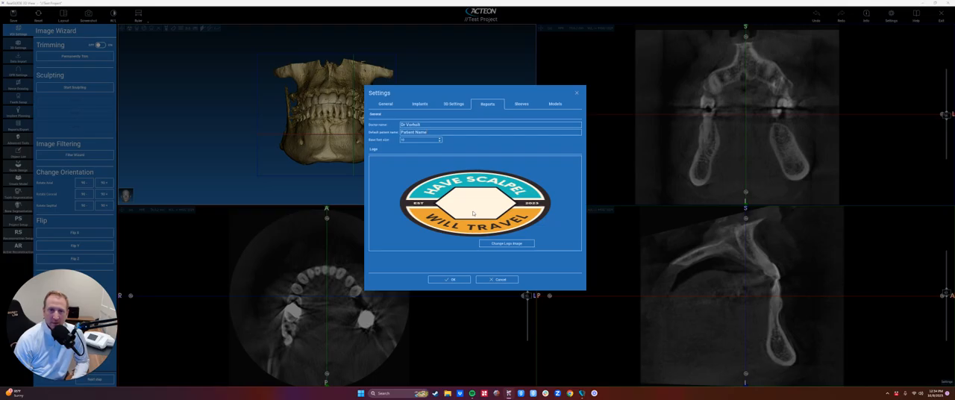
Step: Review the implant and pin sleeve settings and the model settings, recheck the General, Implants and Reports options, and cancel the settings
click(520, 103)
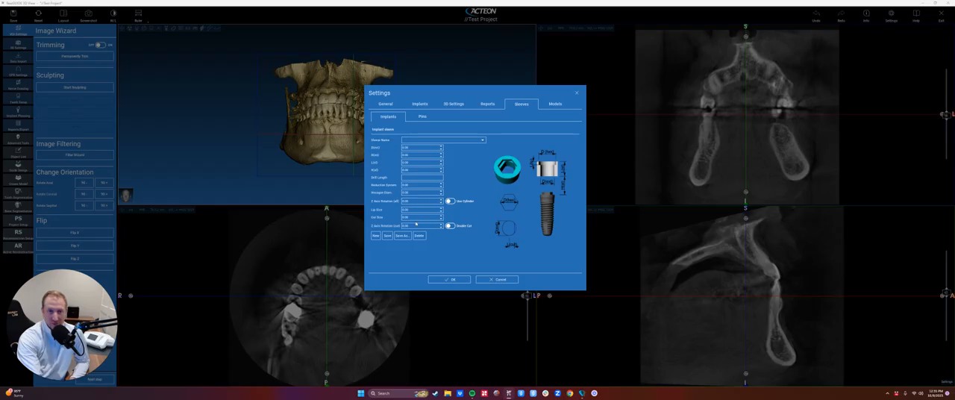
click(421, 116)
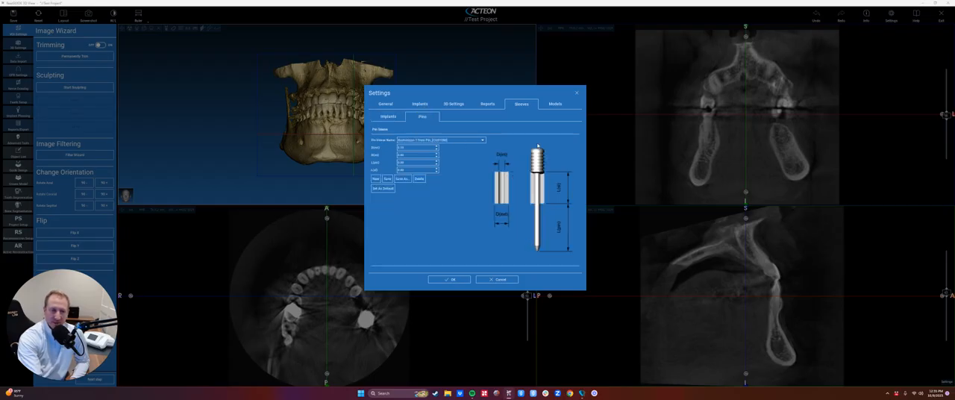
click(390, 117)
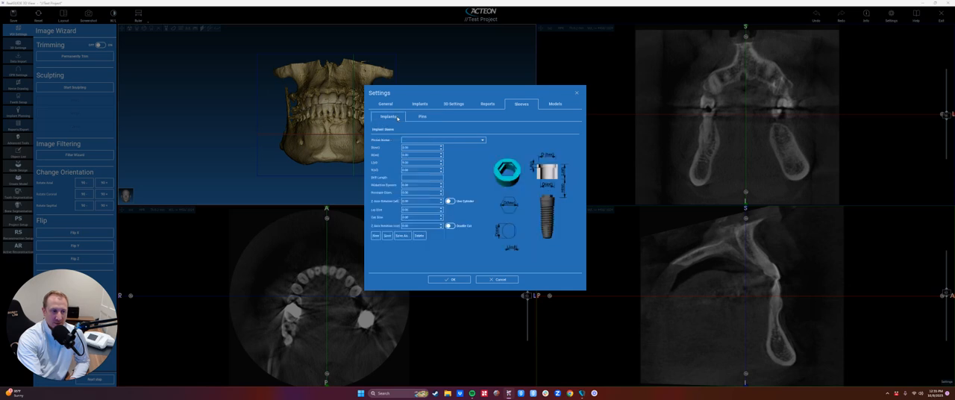
click(556, 103)
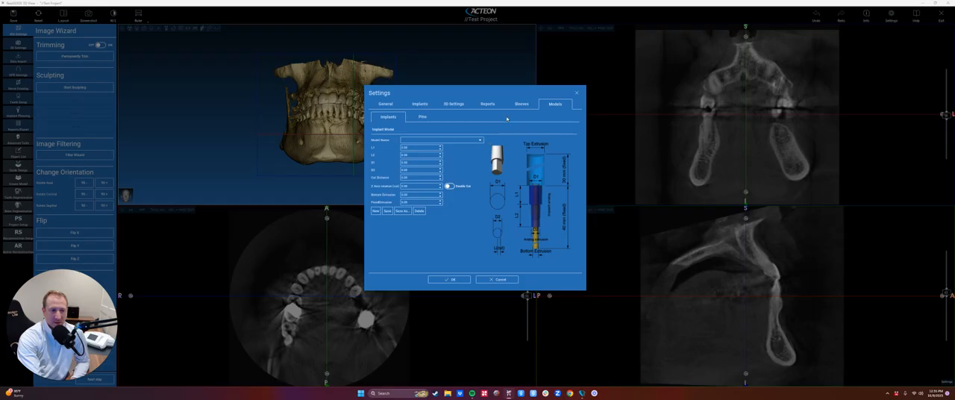
click(385, 104)
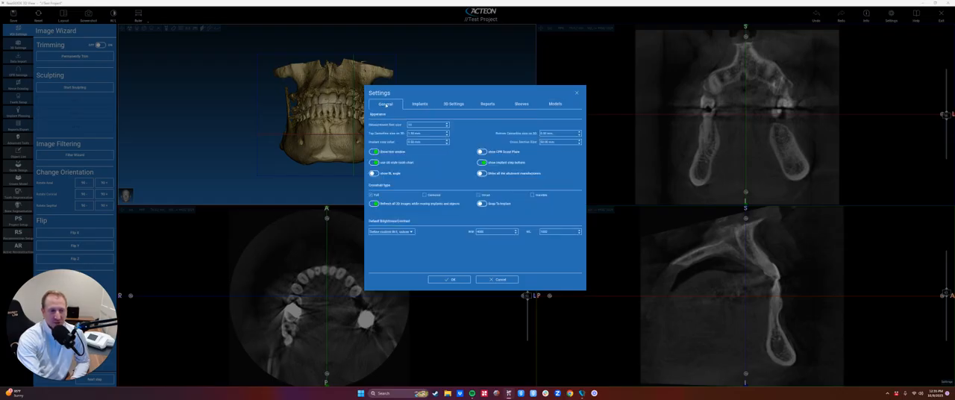
click(419, 104)
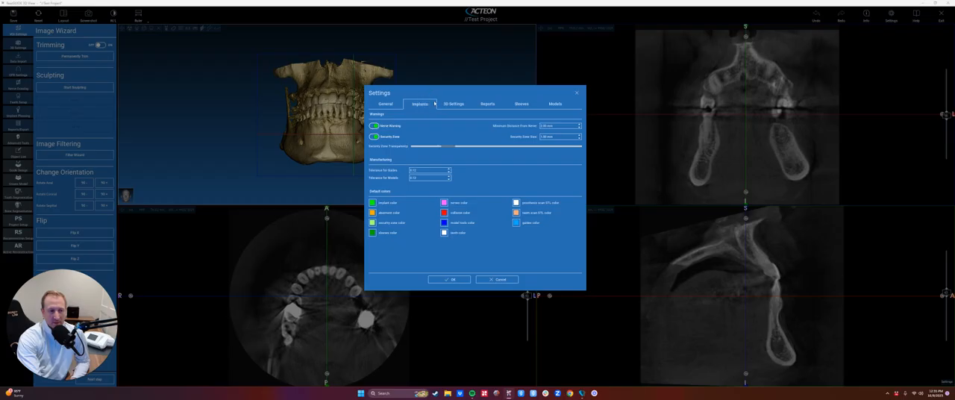
click(487, 103)
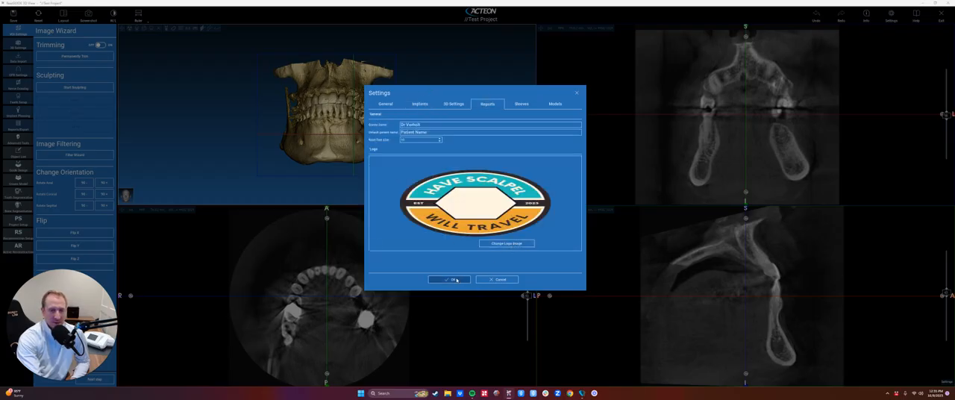
click(498, 279)
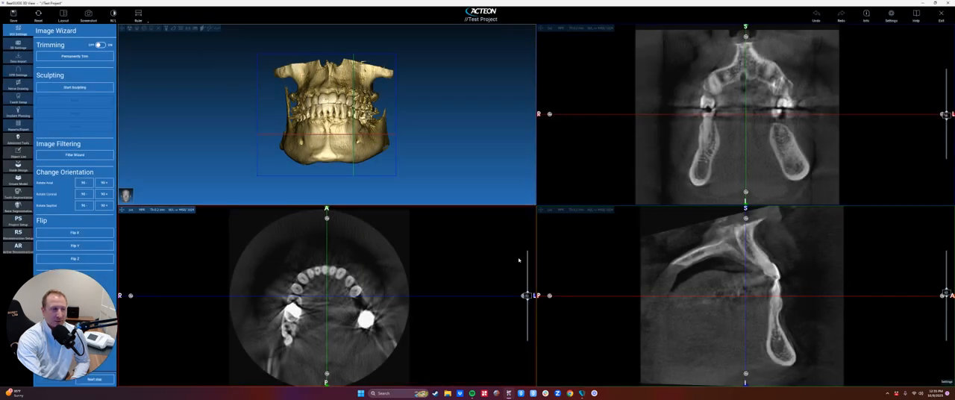